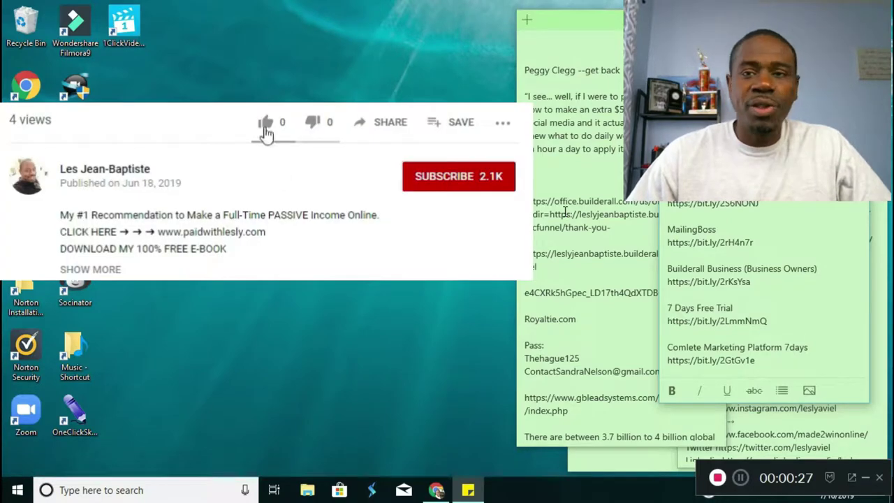
Go to myleadgensecret.com in a new Chrome tab and log in to the member area
left_click(438, 463)
left_click(435, 490)
left_click(334, 11)
left_click(123, 35)
type("mhy")
key("BackSpace")
key("BackSpace")
type("ylea")
key("Return")
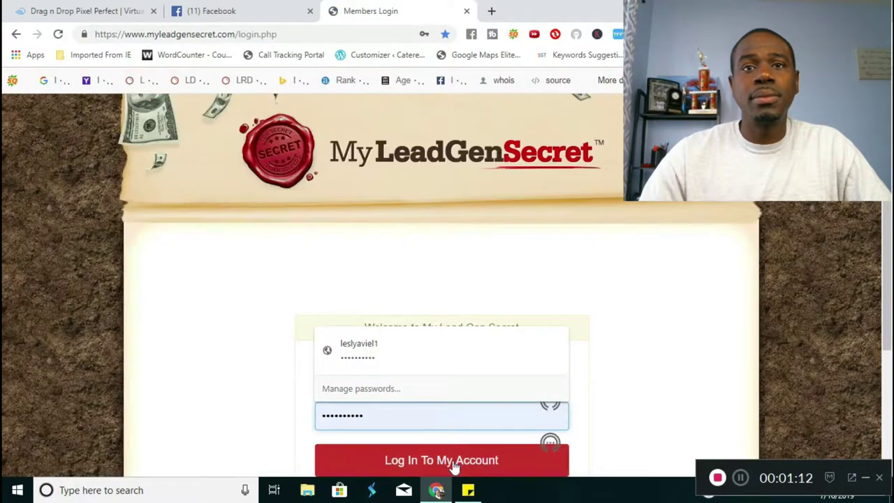
left_click(454, 462)
scroll(835, 223, "down", 2)
scroll(836, 229, "down", 1)
scroll(836, 229, "down", 2)
scroll(838, 231, "down", 1)
scroll(838, 231, "down", 1)
scroll(838, 231, "down", 1)
scroll(838, 230, "up", 2)
scroll(839, 231, "up", 3)
scroll(839, 230, "up", 2)
scroll(838, 230, "up", 1)
scroll(714, 255, "down", 3)
scroll(725, 227, "down", 2)
scroll(725, 231, "down", 2)
scroll(725, 231, "up", 1)
scroll(725, 231, "up", 3)
scroll(725, 231, "up", 2)
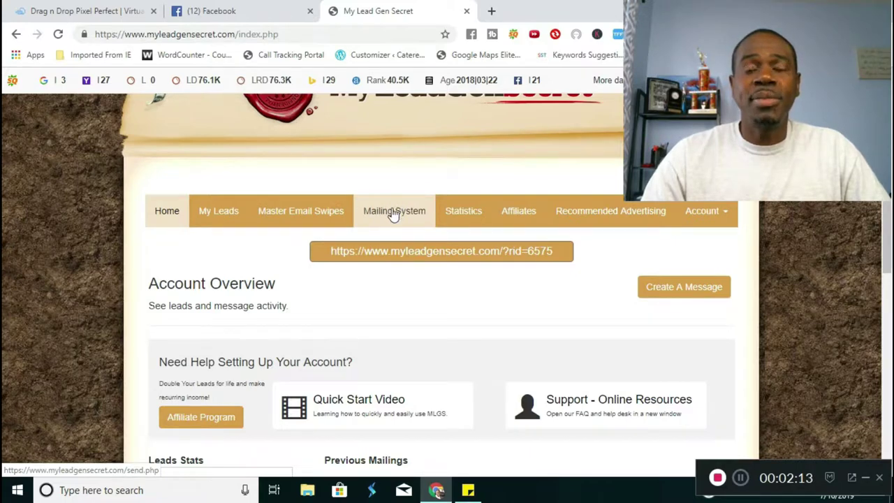
scroll(850, 244, "down", 3)
scroll(850, 246, "down", 1)
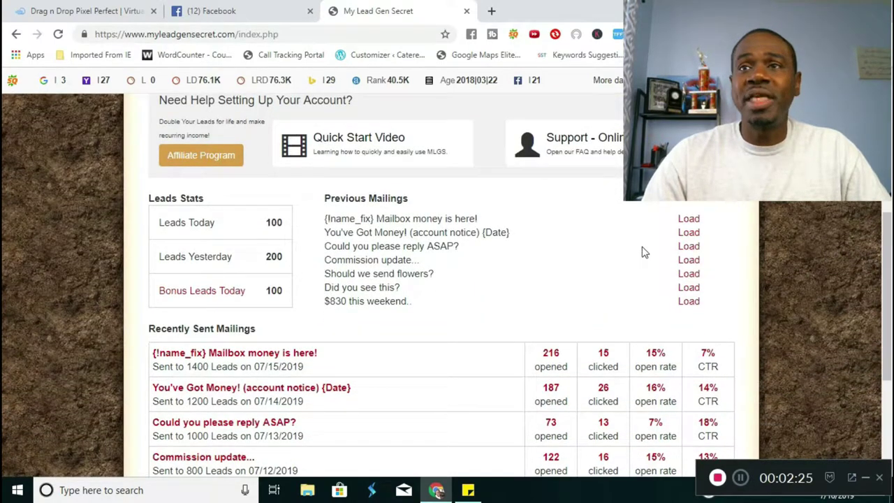
scroll(734, 211, "down", 3)
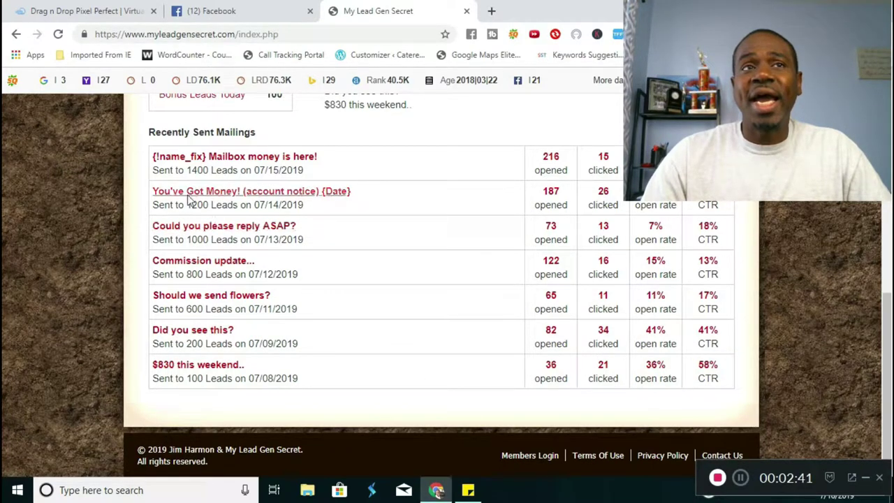
scroll(551, 253, "up", 1)
scroll(321, 248, "up", 1)
left_click_drag(268, 190, 284, 193)
scroll(574, 274, "up", 2)
scroll(354, 283, "up", 3)
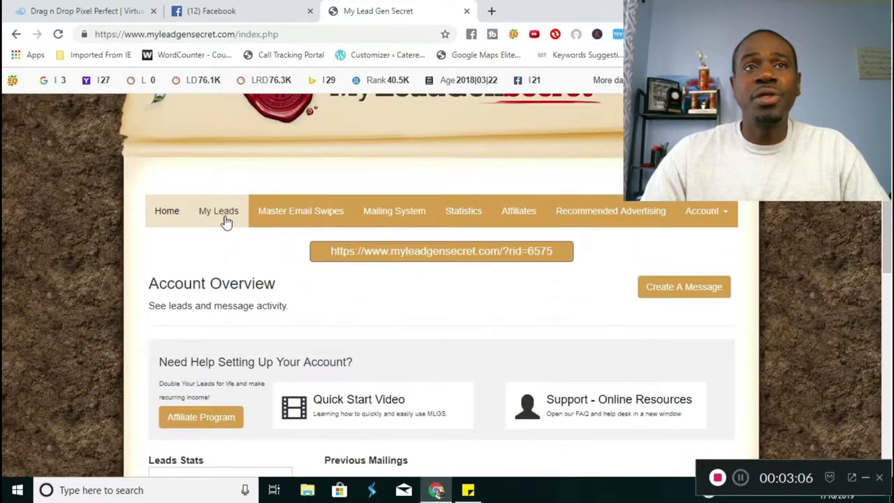
Open My Leads and browse the list of daily collected leads
left_click(219, 212)
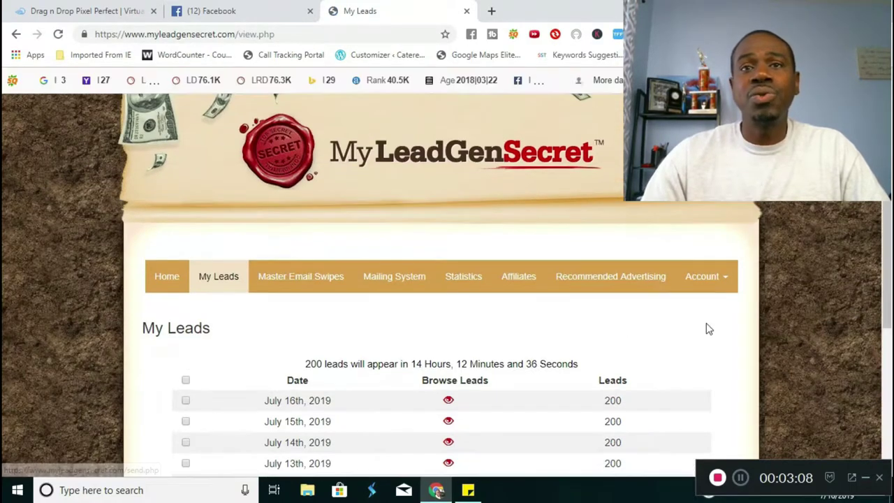
scroll(703, 326, "down", 2)
scroll(682, 307, "down", 1)
scroll(664, 244, "up", 1)
left_click_drag(705, 463, 687, 410)
scroll(705, 370, "down", 2)
Select all days' leads, July 8th through 16th, and preview July 16th's leads
left_click(187, 155)
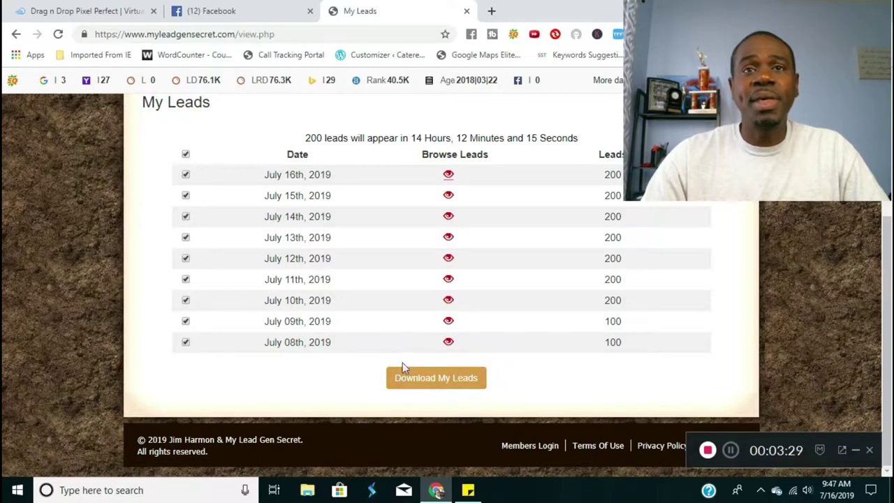
scroll(628, 210, "up", 3)
left_click(448, 371)
key("Escape")
scroll(719, 373, "down", 1)
scroll(598, 223, "down", 2)
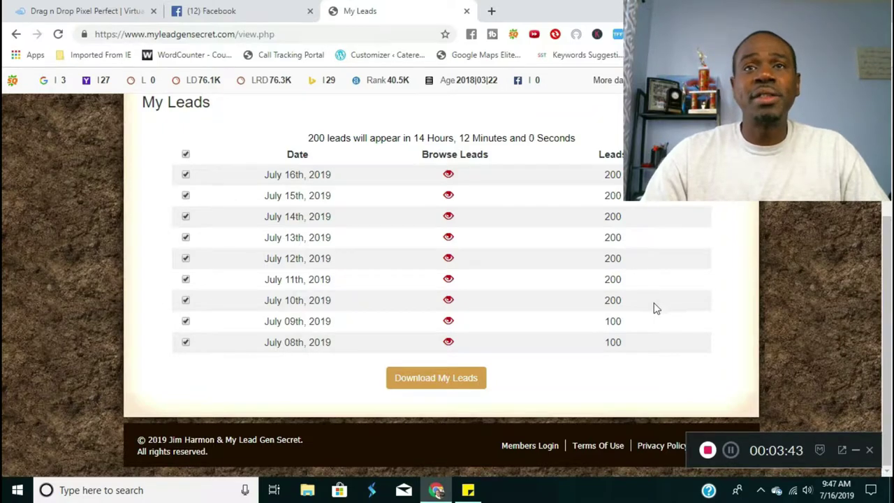
scroll(475, 310, "up", 1)
scroll(487, 273, "up", 2)
Browse the Master Email Swipes page of 30 ready-made promotional emails
left_click(300, 279)
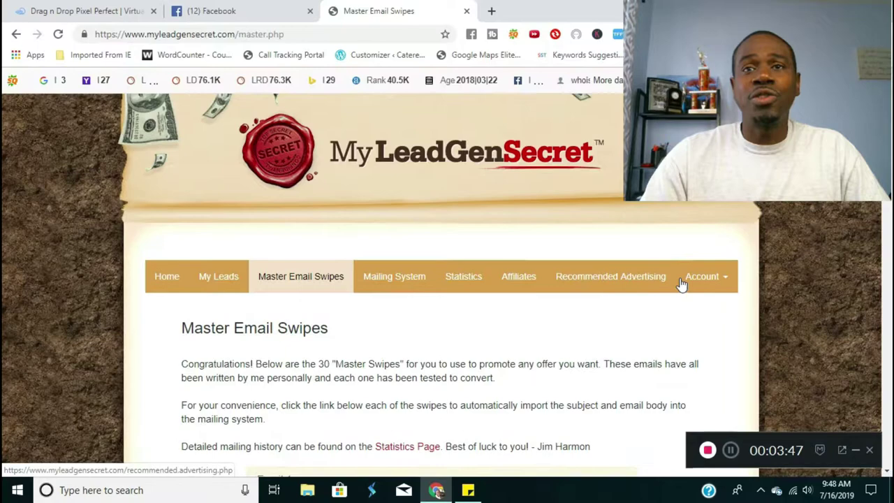
scroll(680, 289, "down", 2)
scroll(681, 292, "down", 1)
scroll(439, 259, "up", 3)
Open the Mailing System and highlight the wait time before the next mailing
left_click(397, 284)
scroll(762, 254, "down", 1)
scroll(762, 254, "down", 3)
scroll(702, 259, "down", 4)
scroll(703, 248, "down", 1)
scroll(677, 253, "down", 3)
scroll(676, 253, "down", 2)
scroll(691, 254, "down", 3)
scroll(691, 252, "down", 2)
scroll(529, 247, "down", 2)
scroll(719, 207, "up", 1)
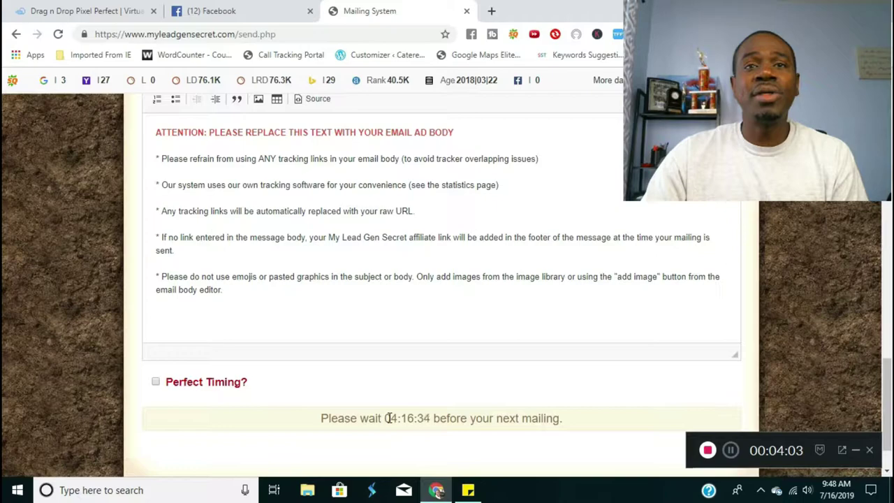
left_click_drag(322, 420, 559, 415)
left_click(664, 407)
Scroll through the Mailing System email editor
scroll(664, 408, "up", 2)
scroll(622, 399, "down", 2)
scroll(615, 328, "up", 2)
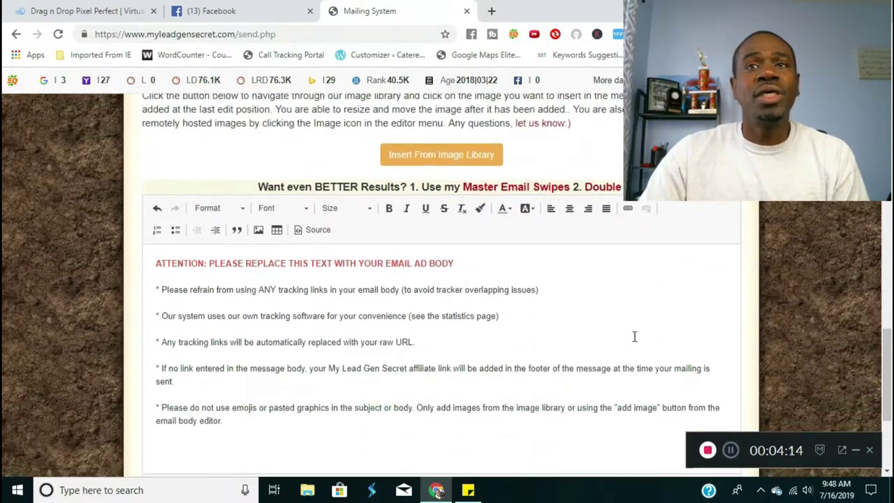
scroll(634, 336, "up", 3)
scroll(649, 333, "up", 5)
scroll(677, 325, "up", 1)
scroll(688, 320, "up", 2)
scroll(461, 363, "down", 2)
scroll(225, 316, "down", 1)
scroll(489, 323, "down", 5)
scroll(556, 328, "down", 3)
scroll(531, 349, "down", 1)
left_click_drag(231, 356, 145, 190)
scroll(584, 257, "down", 2)
scroll(583, 256, "up", 1)
scroll(583, 256, "up", 5)
scroll(583, 257, "up", 5)
scroll(412, 255, "up", 5)
Return to Account Overview and read the '$830 this weekend' mailing preview
left_click(172, 285)
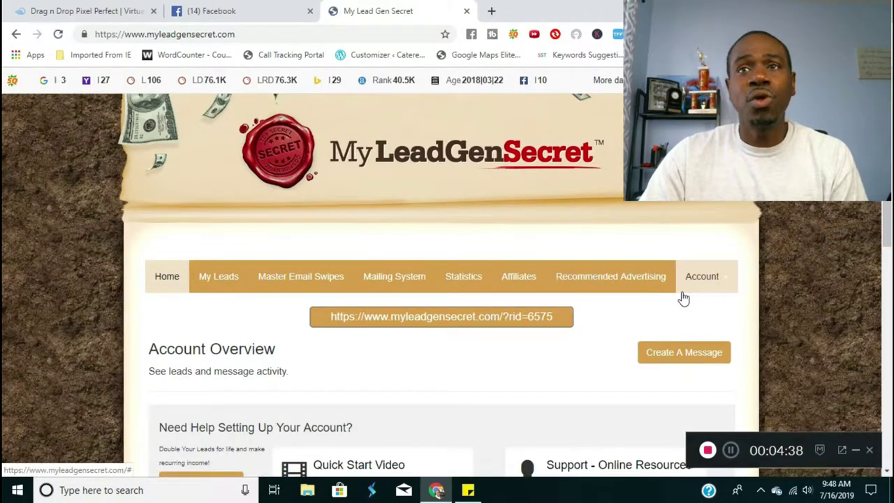
scroll(681, 304, "down", 5)
scroll(682, 304, "down", 3)
scroll(439, 299, "up", 1)
scroll(310, 286, "down", 1)
left_click(199, 358)
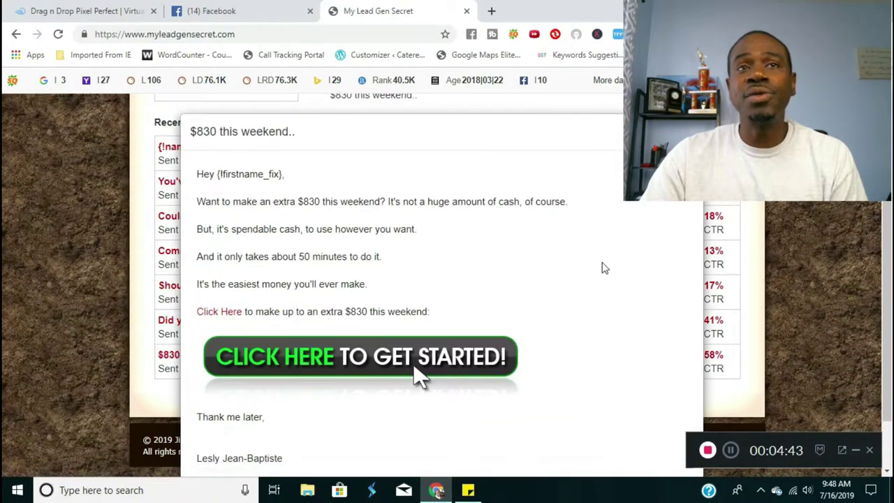
scroll(418, 319, "up", 1)
key("Escape")
Preview the 'Did you see this?' mailing, then open 'Should we send flowers?'
left_click(205, 321)
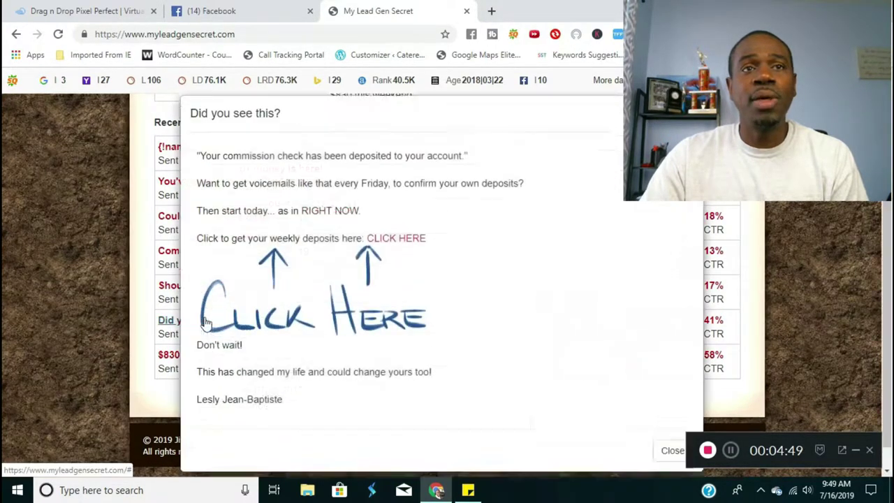
key("Escape")
left_click(206, 288)
Read through the 'Should we send flowers?' preview and close it
scroll(583, 259, "down", 3)
scroll(584, 259, "down", 1)
scroll(589, 265, "up", 2)
scroll(648, 218, "up", 2)
key("Escape")
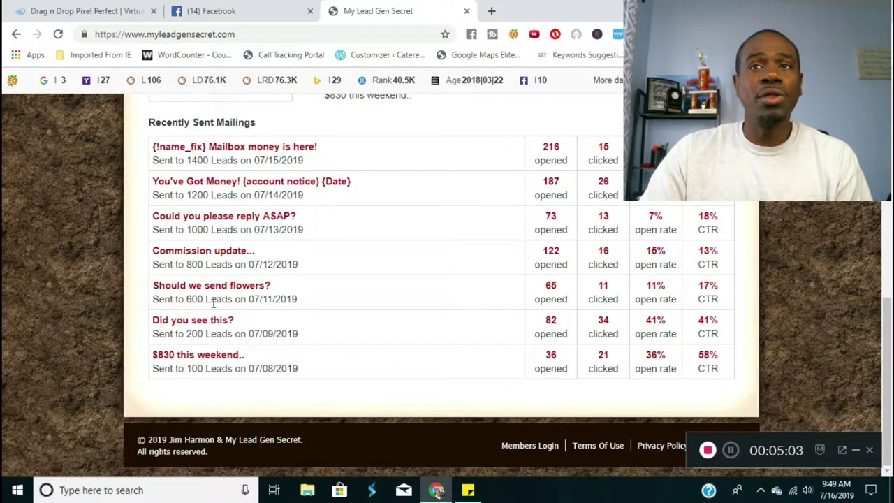
Scroll the home page to review Recently Sent Mailings open and click stats
scroll(307, 315, "up", 1)
scroll(318, 300, "up", 5)
scroll(625, 293, "up", 2)
scroll(601, 297, "down", 1)
scroll(632, 301, "down", 2)
scroll(630, 301, "down", 3)
scroll(626, 307, "down", 3)
scroll(627, 307, "down", 1)
scroll(762, 241, "up", 1)
scroll(762, 246, "up", 1)
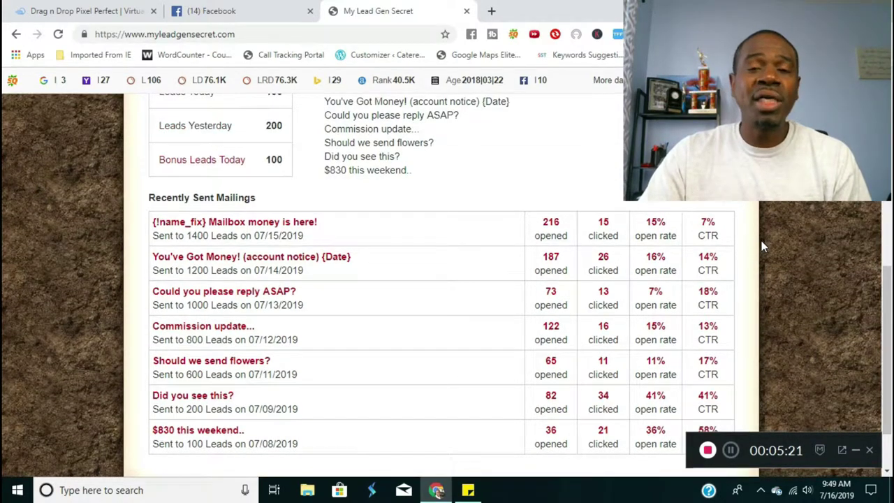
scroll(762, 246, "up", 3)
scroll(762, 246, "up", 3)
scroll(761, 246, "up", 1)
scroll(767, 242, "down", 1)
scroll(768, 246, "down", 1)
scroll(691, 250, "up", 2)
View the Statistics opens-versus-clicks chart and per-mailing table of sent, opens and clicks
left_click(442, 279)
scroll(721, 250, "down", 2)
scroll(719, 251, "down", 2)
scroll(719, 251, "down", 1)
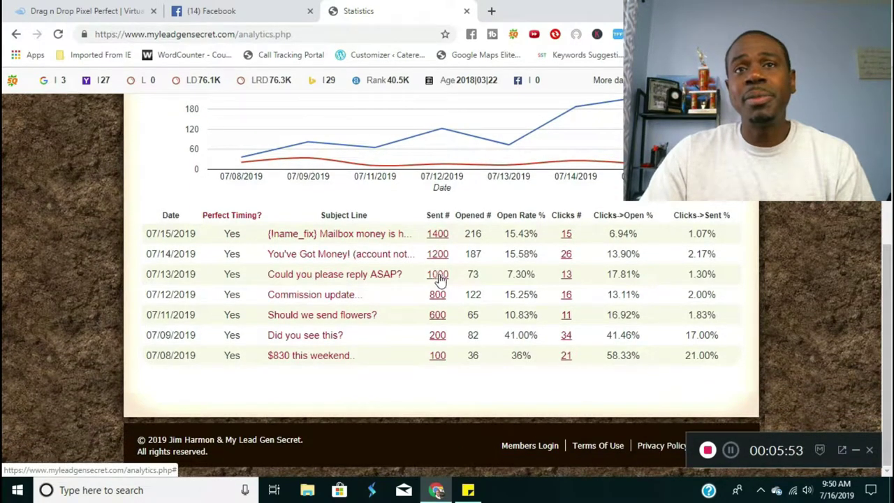
scroll(675, 283, "up", 5)
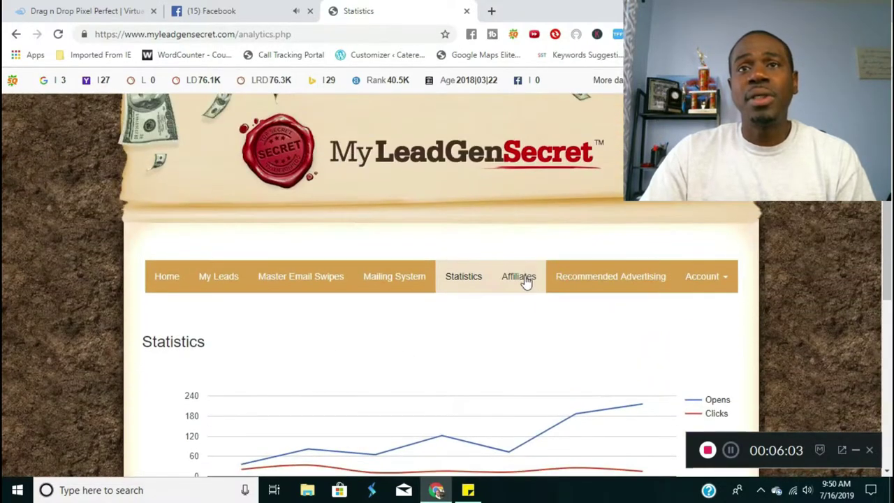
Open the Affiliates promo tools and scroll to the Compensation Plan
left_click(525, 279)
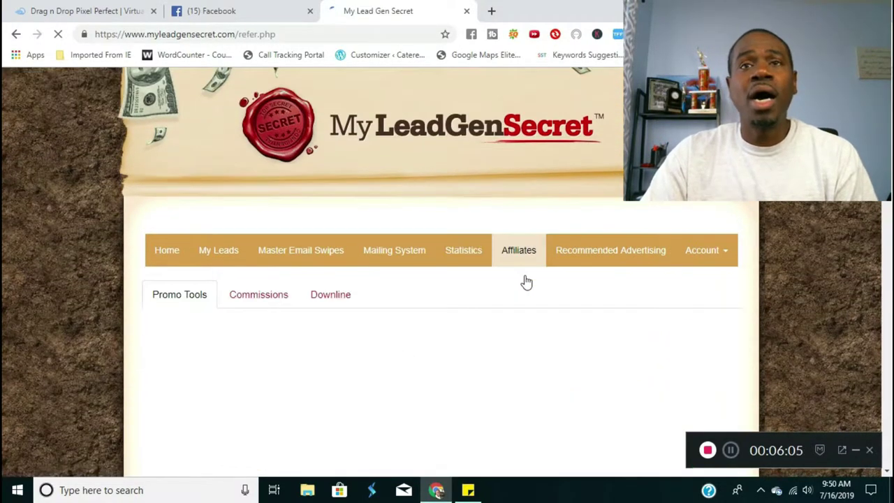
scroll(715, 210, "down", 2)
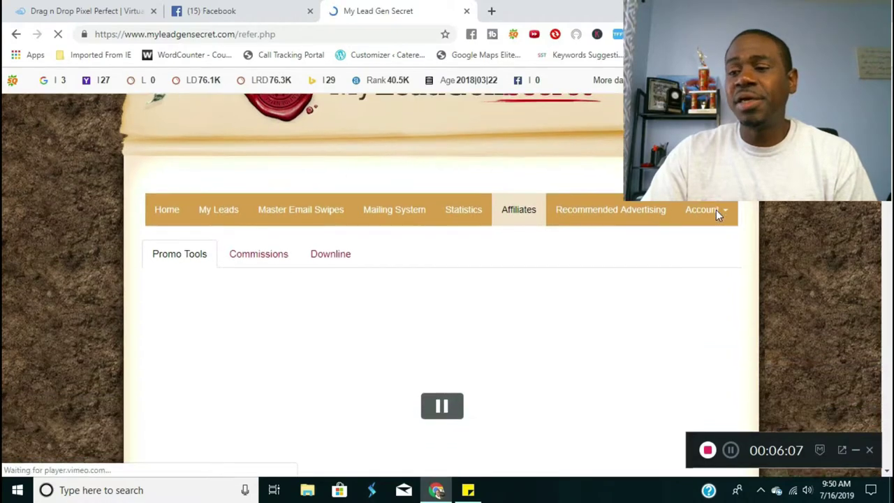
scroll(710, 214, "down", 1)
scroll(713, 214, "down", 1)
scroll(505, 215, "down", 3)
scroll(643, 255, "down", 2)
scroll(503, 225, "down", 2)
scroll(531, 230, "up", 2)
scroll(563, 204, "down", 3)
scroll(564, 207, "down", 2)
scroll(568, 220, "up", 2)
scroll(568, 221, "up", 2)
scroll(655, 216, "down", 1)
scroll(655, 216, "up", 1)
Highlight the Level 1–4 monthly payouts: $5, $4, $3 and $2
left_click_drag(252, 323, 264, 325)
scroll(497, 300, "down", 1)
left_click_drag(262, 272, 249, 272)
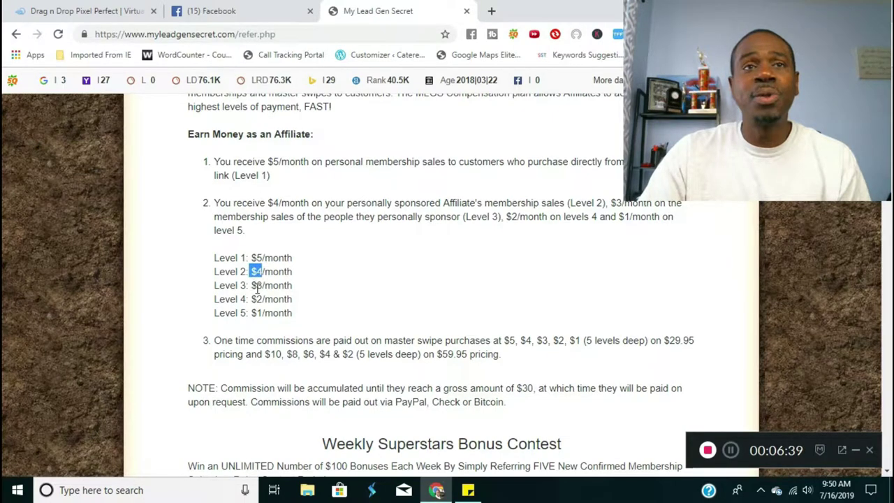
left_click(261, 285)
left_click_drag(261, 285, 246, 285)
left_click_drag(263, 299, 252, 298)
scroll(391, 289, "down", 2)
scroll(523, 257, "down", 2)
Highlight the $100 weekly contest, $500-for-five-customers and 100 bonus leads daily offers
mouse_move(327, 203)
left_mouse_down()
mouse_move(662, 206)
mouse_move(664, 224)
left_mouse_up()
scroll(526, 241, "down", 1)
left_click_drag(343, 179, 577, 194)
left_click_drag(187, 300, 208, 300)
left_click_drag(480, 328, 621, 326)
scroll(745, 255, "down", 1)
scroll(705, 273, "down", 2)
scroll(704, 272, "down", 2)
scroll(704, 272, "down", 3)
scroll(704, 273, "up", 9)
scroll(704, 273, "up", 8)
scroll(704, 272, "up", 5)
scroll(704, 272, "up", 2)
Show the Commissions report and highlight the $33.00 total earned below the commissions table
left_click(278, 323)
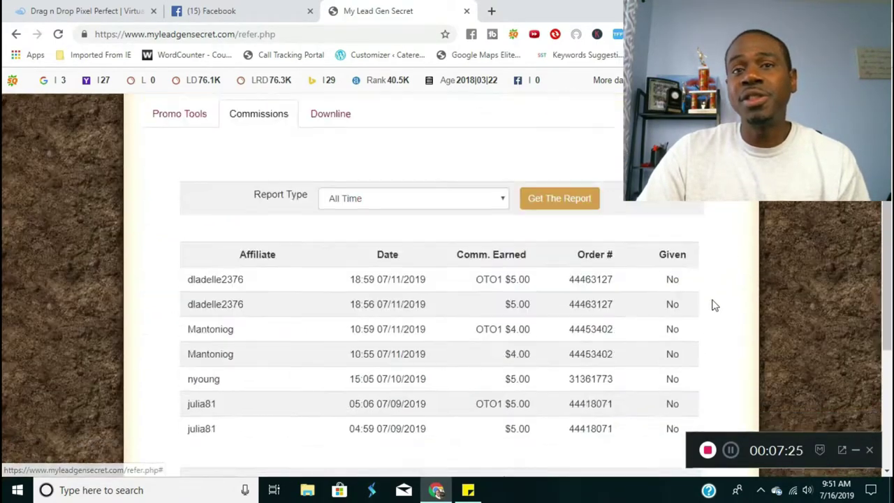
scroll(712, 303, "down", 4)
scroll(638, 274, "down", 3)
left_click_drag(536, 230, 494, 239)
scroll(690, 282, "down", 1)
scroll(580, 318, "up", 1)
scroll(621, 315, "up", 2)
scroll(624, 318, "up", 1)
scroll(624, 318, "down", 3)
scroll(621, 381, "up", 4)
scroll(620, 380, "down", 1)
scroll(493, 326, "up", 3)
Show the Downline report and expand Level 1's three members and Level 2's one member
left_click(330, 315)
scroll(600, 313, "down", 1)
scroll(621, 318, "down", 1)
scroll(559, 307, "down", 2)
left_click(391, 223)
left_click(392, 301)
scroll(588, 256, "up", 2)
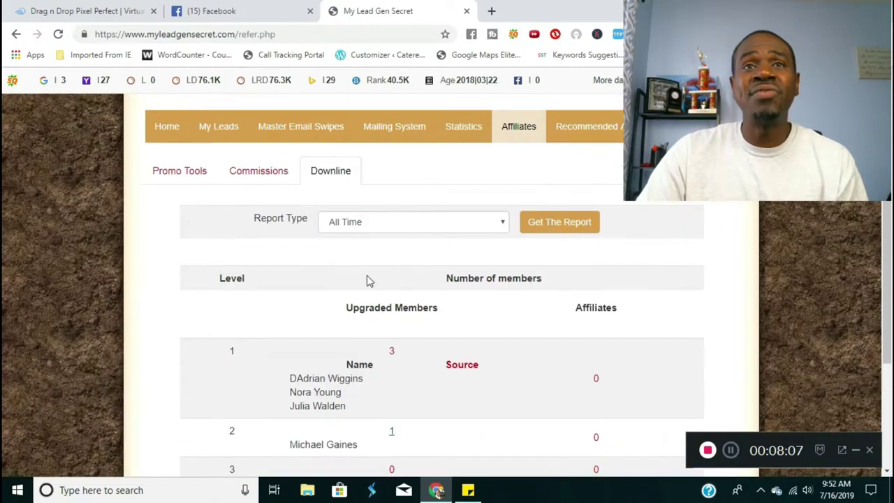
Return to the Home account overview and bring Recently Sent Mailings click stats into view
left_click(173, 132)
scroll(696, 245, "down", 2)
scroll(696, 250, "up", 2)
scroll(696, 250, "down", 2)
scroll(696, 250, "down", 2)
scroll(694, 253, "down", 2)
scroll(567, 298, "down", 2)
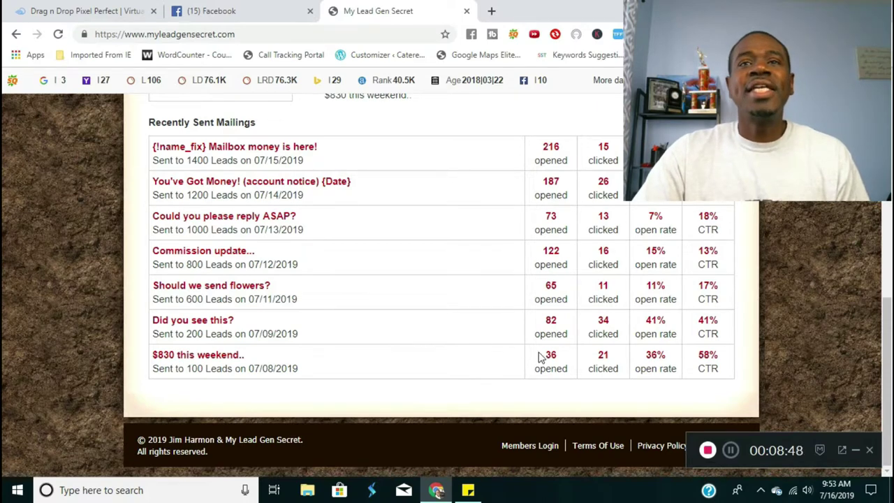